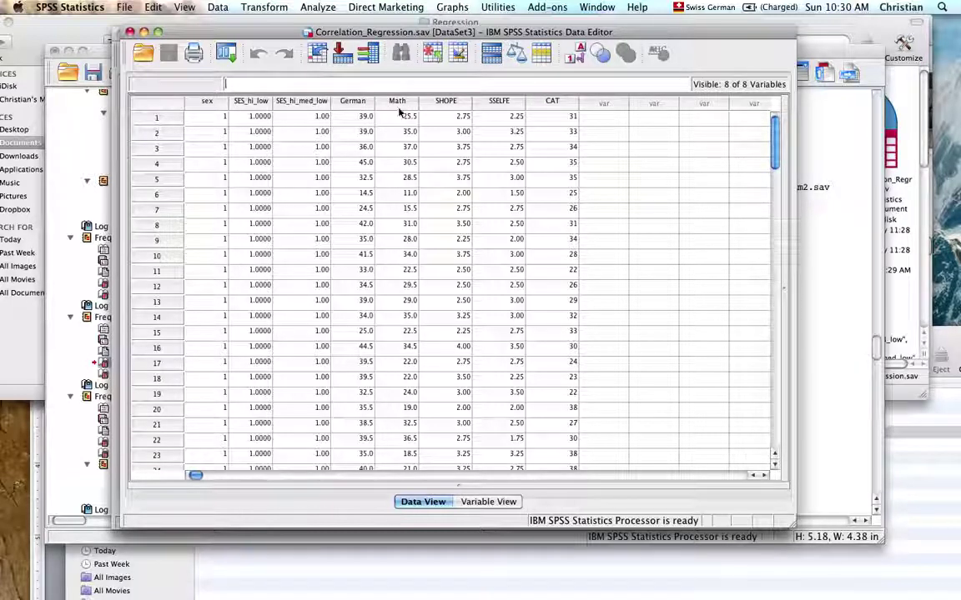
click(307, 6)
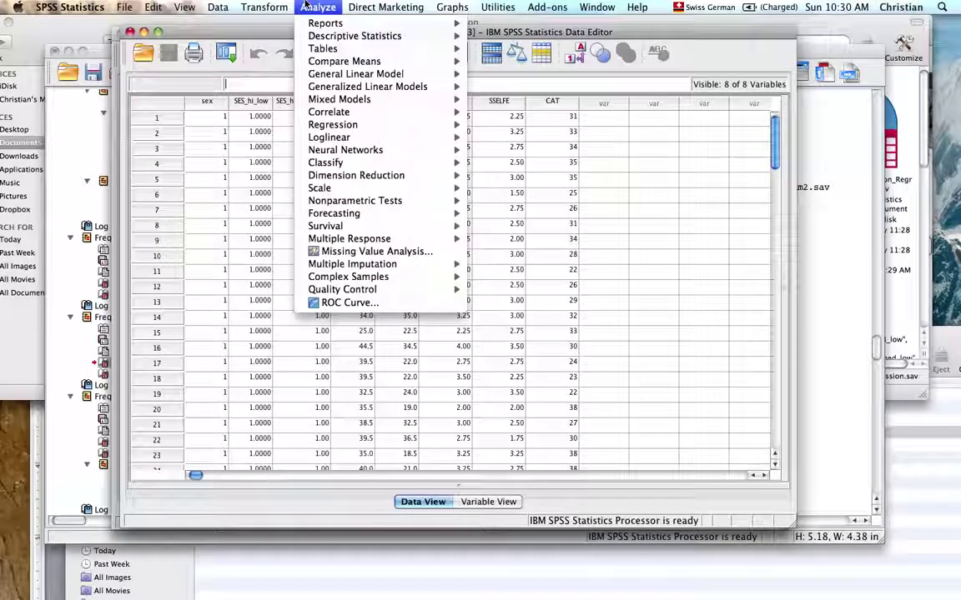
mouse_move(400, 111)
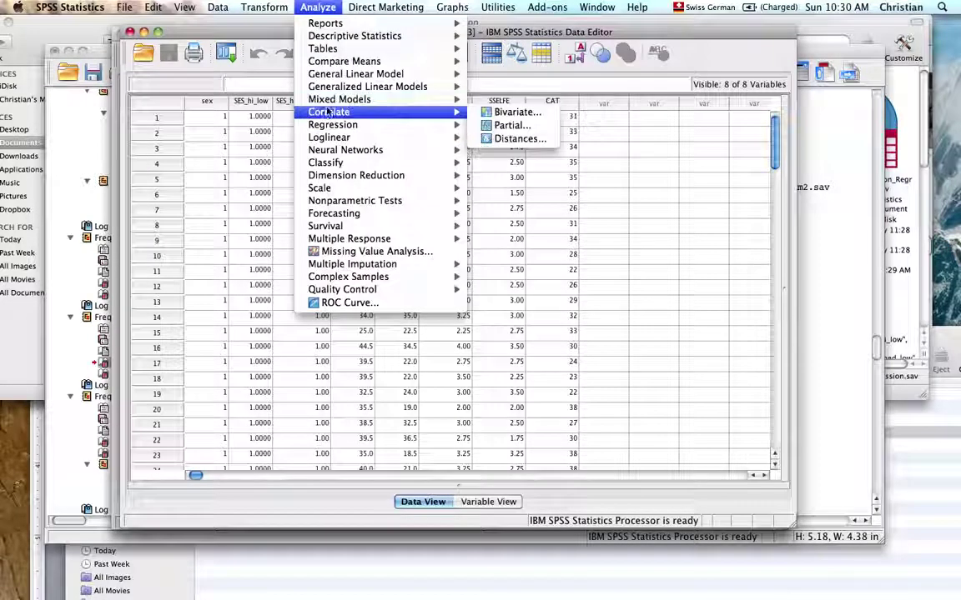
click(497, 114)
click(357, 226)
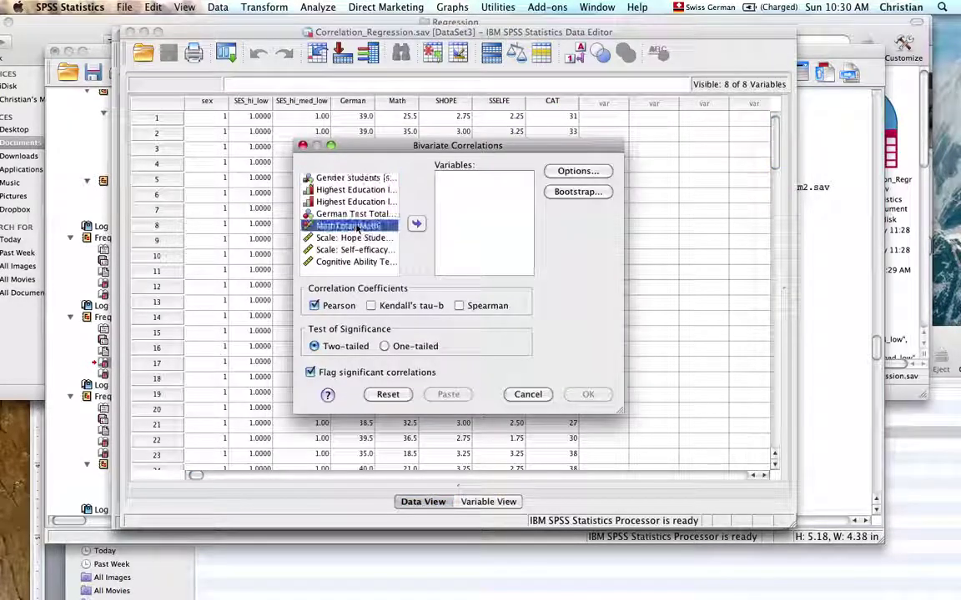
double_click(358, 226)
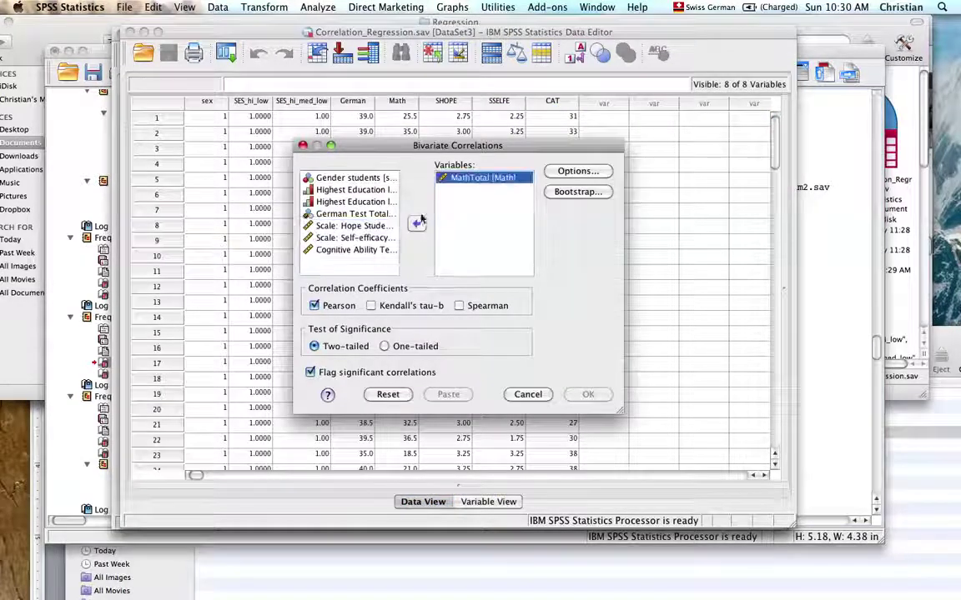
click(354, 213)
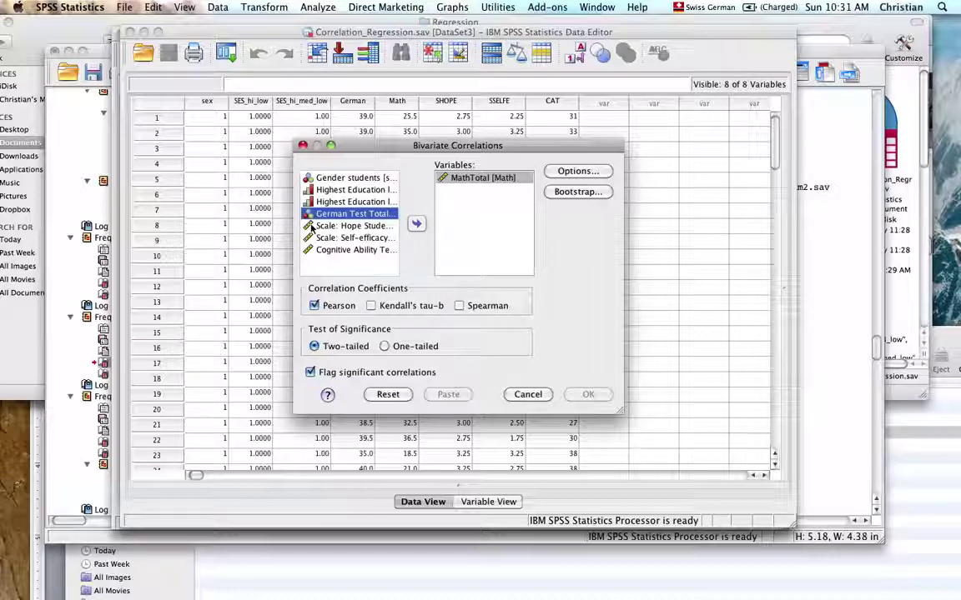
click(527, 394)
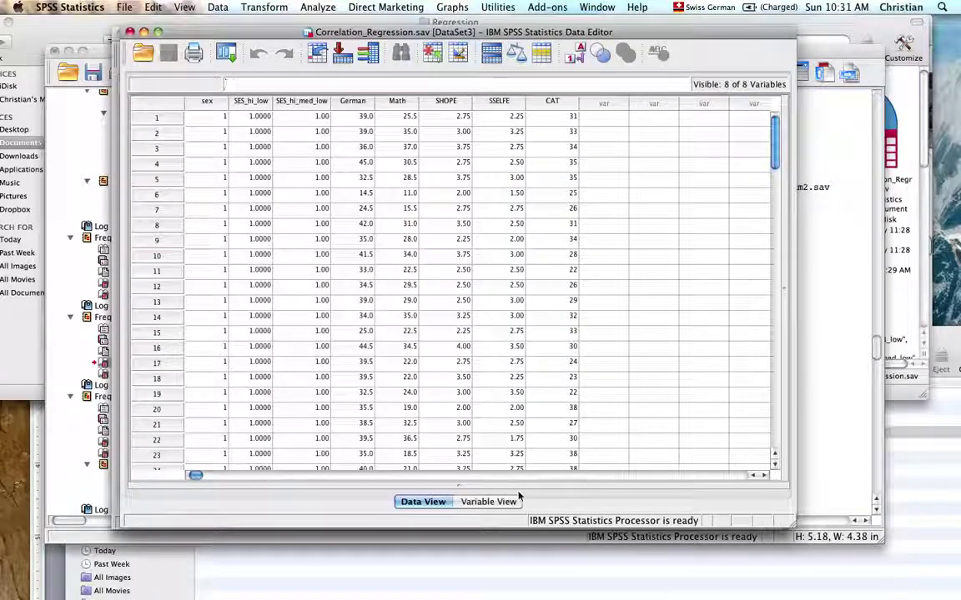
Change the measurement level of the German variable to Scale and save the data file.
click(488, 502)
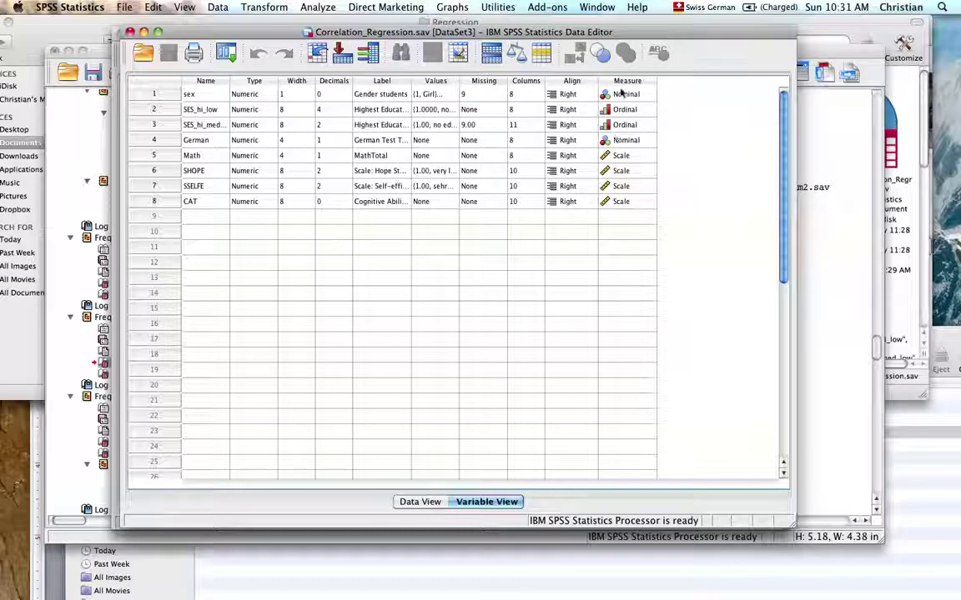
click(646, 142)
click(650, 141)
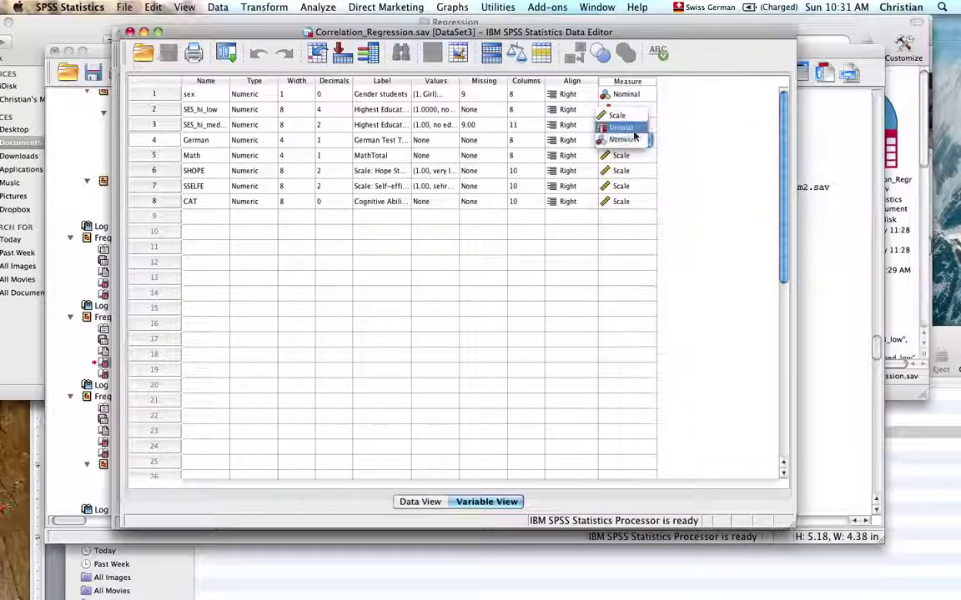
click(621, 117)
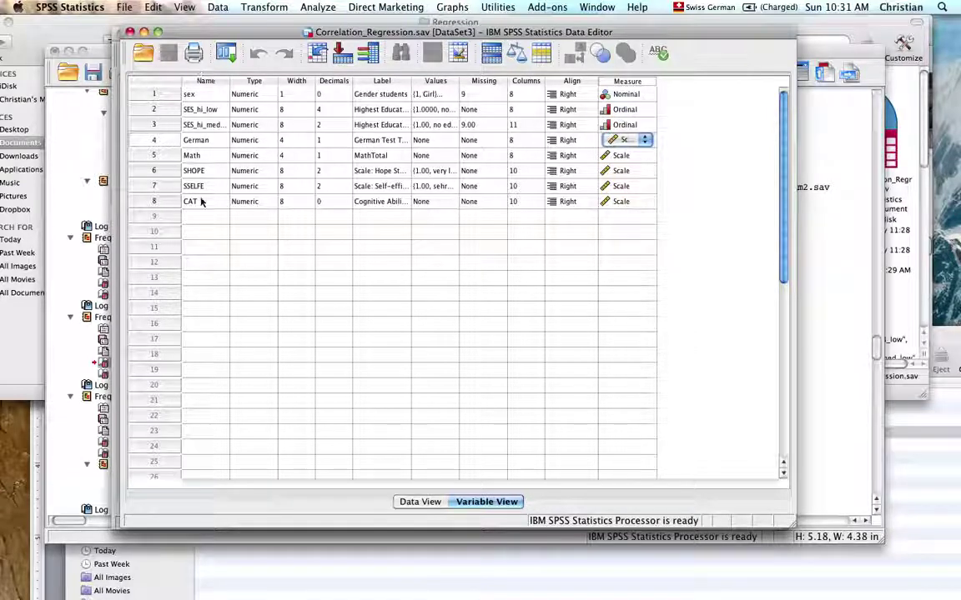
click(420, 502)
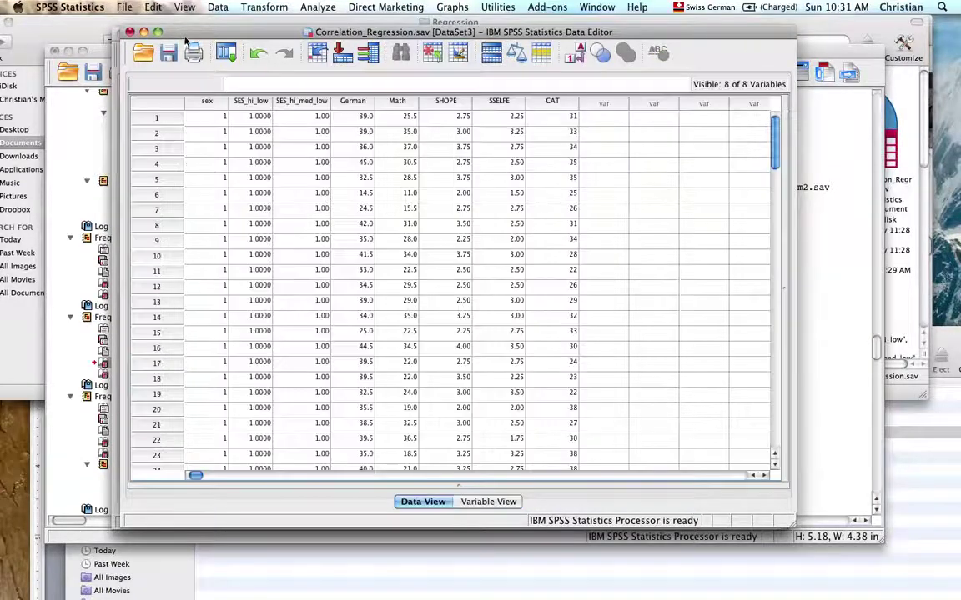
click(166, 53)
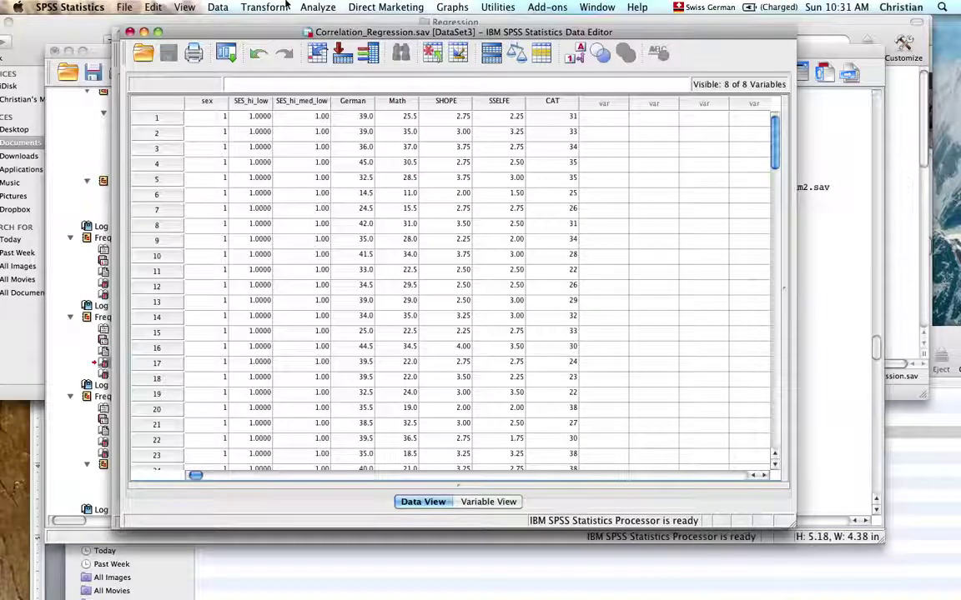
Set up a bivariate correlation with German Test Total and MathTotal as its variables.
click(318, 7)
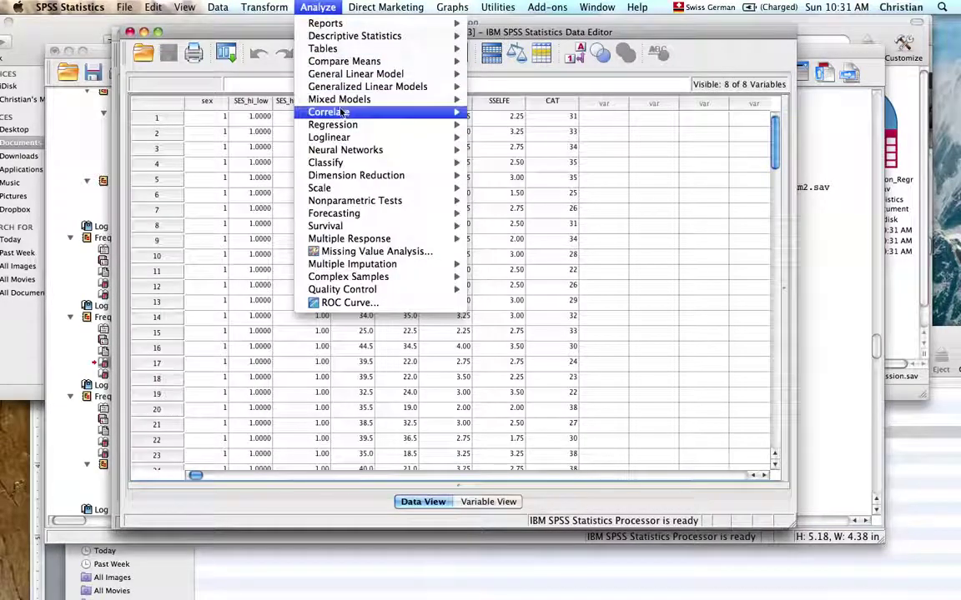
mouse_move(353, 111)
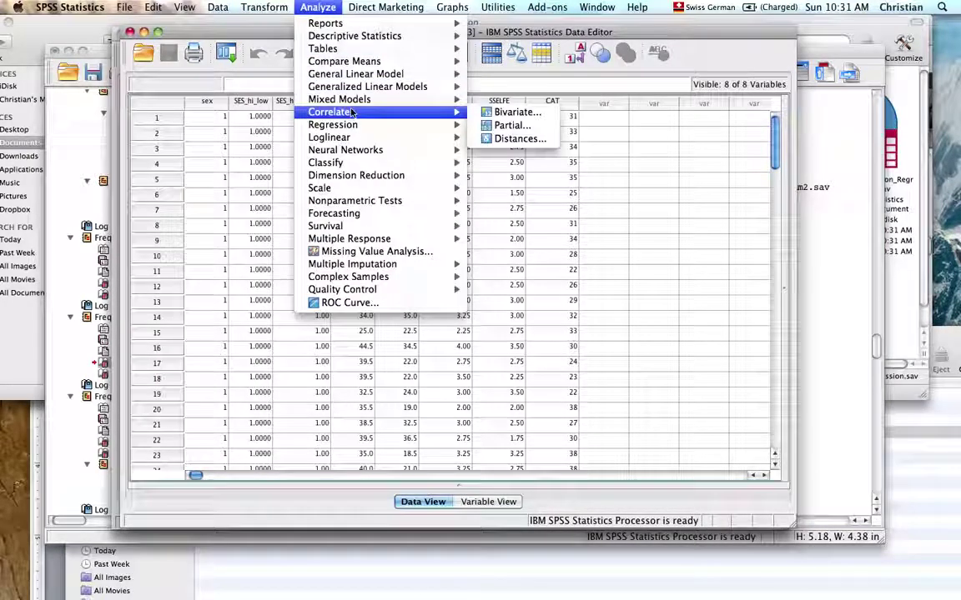
click(513, 112)
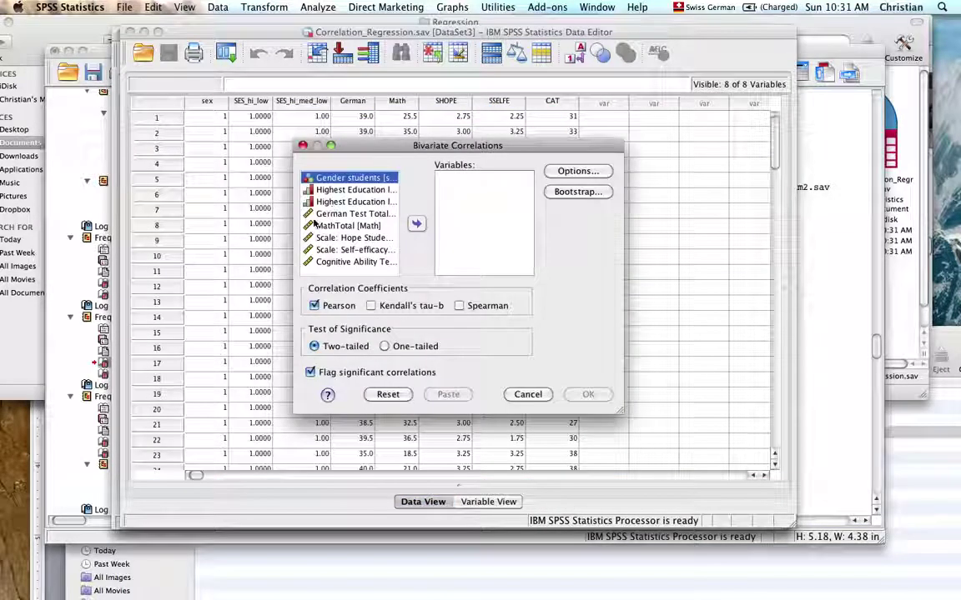
click(332, 215)
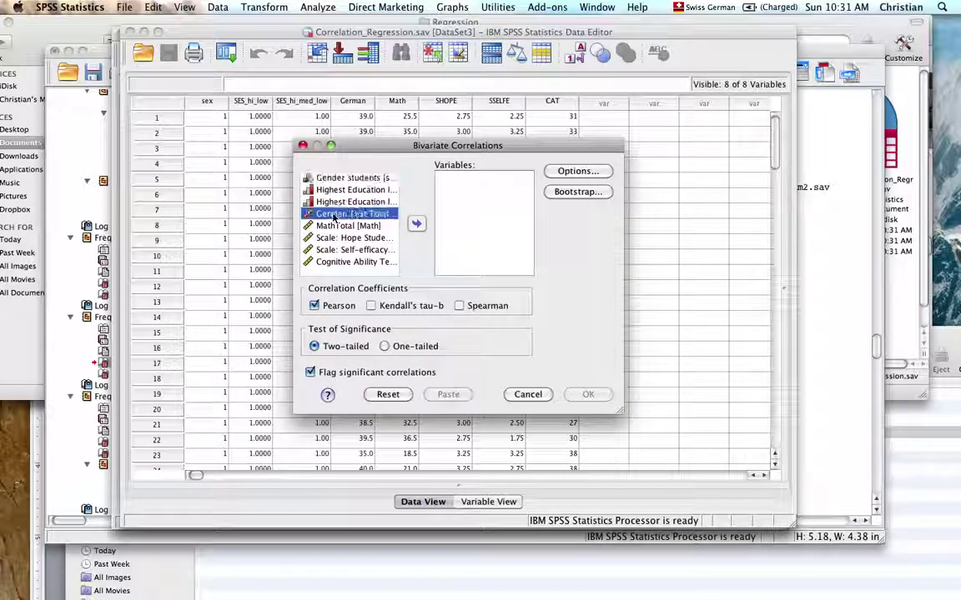
click(416, 223)
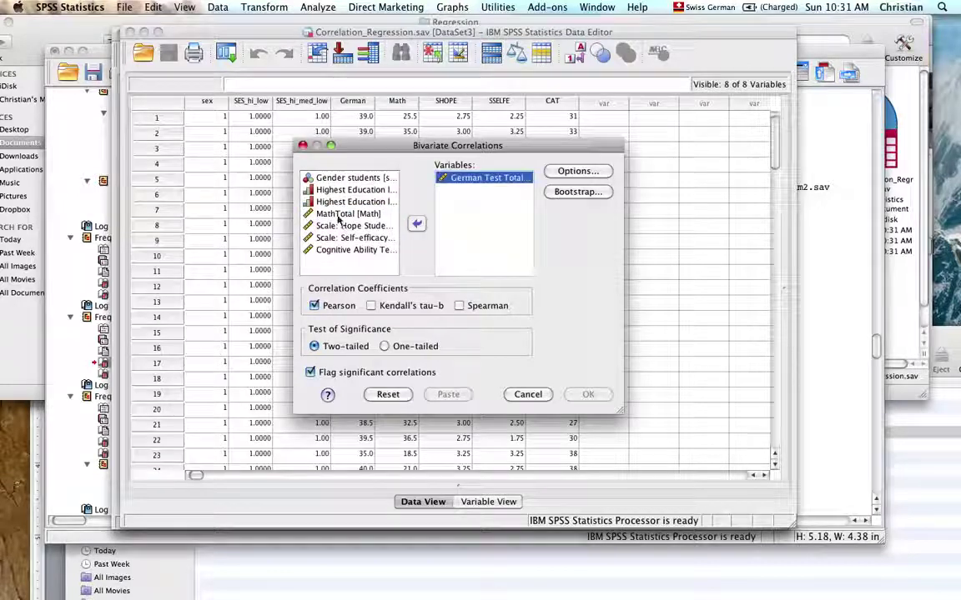
click(334, 215)
click(416, 223)
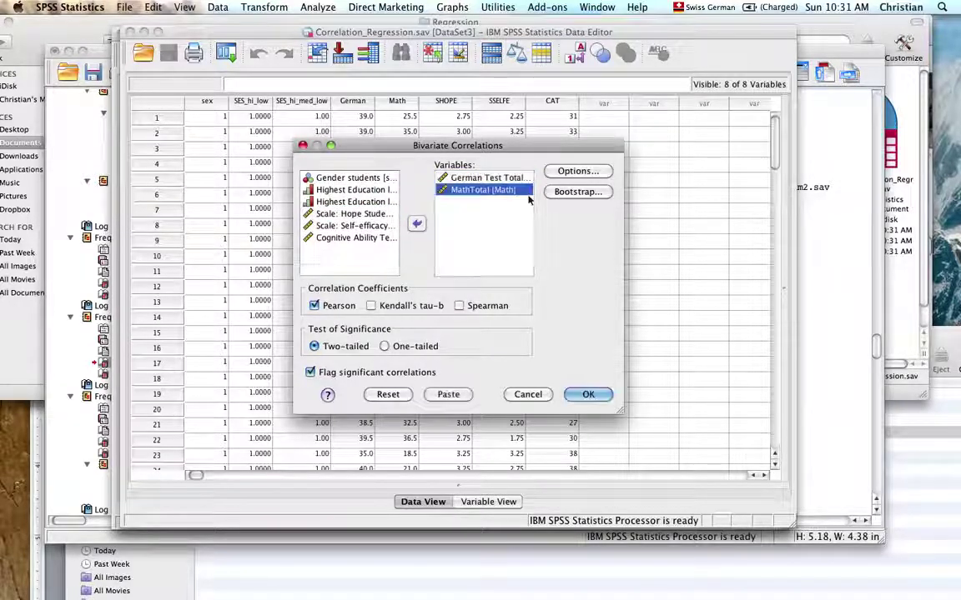
Include means and standard deviations in the two-tailed Pearson correlation and run the analysis.
click(576, 172)
click(369, 239)
click(519, 339)
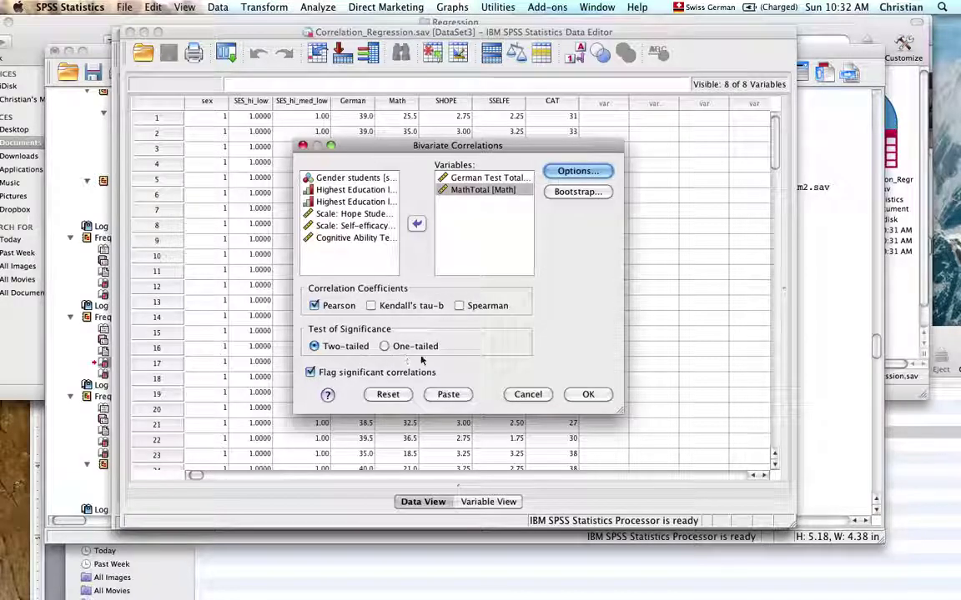
click(584, 394)
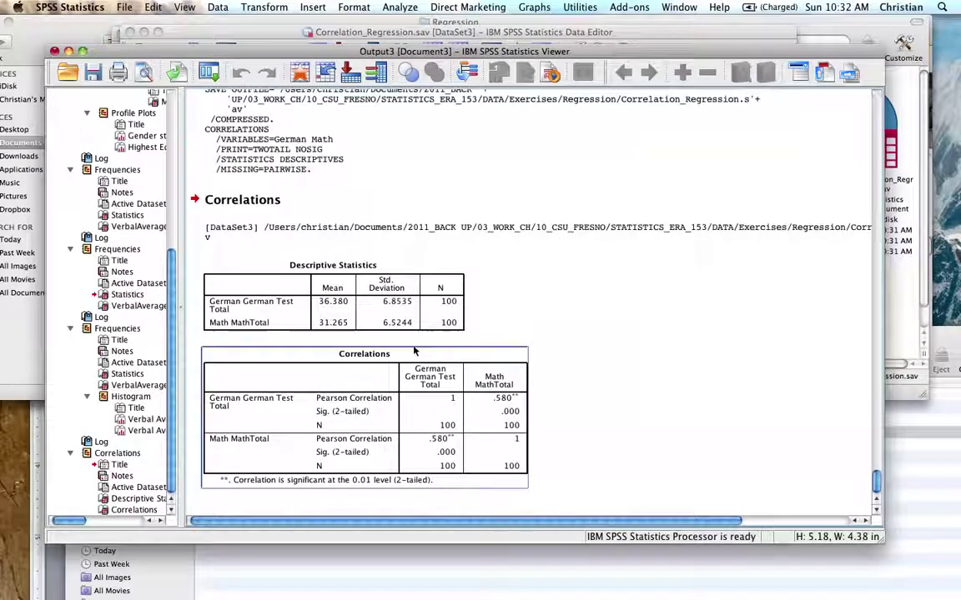
Examine the descriptive statistics and the correlation table for the German and Math test totals.
click(323, 309)
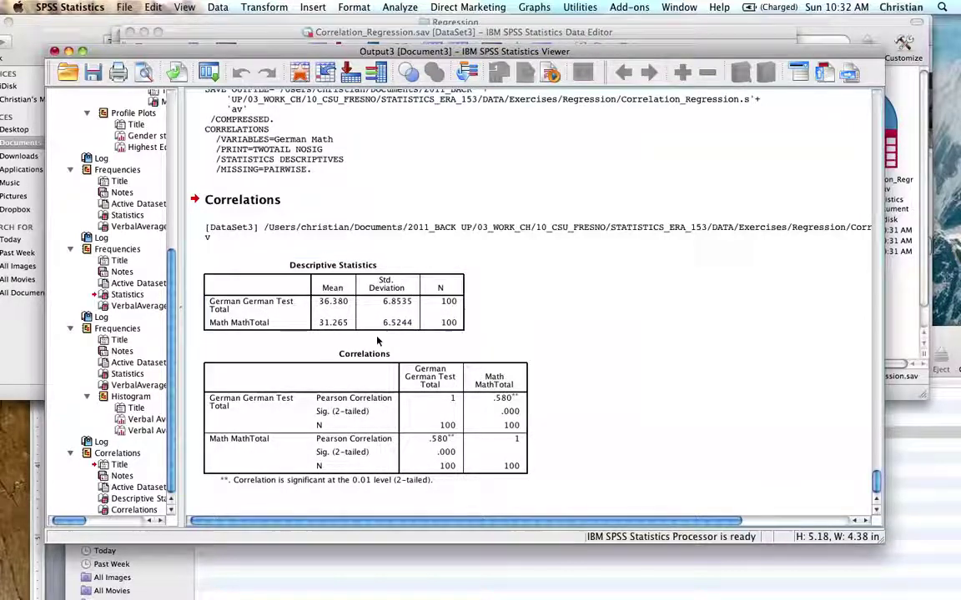
click(266, 374)
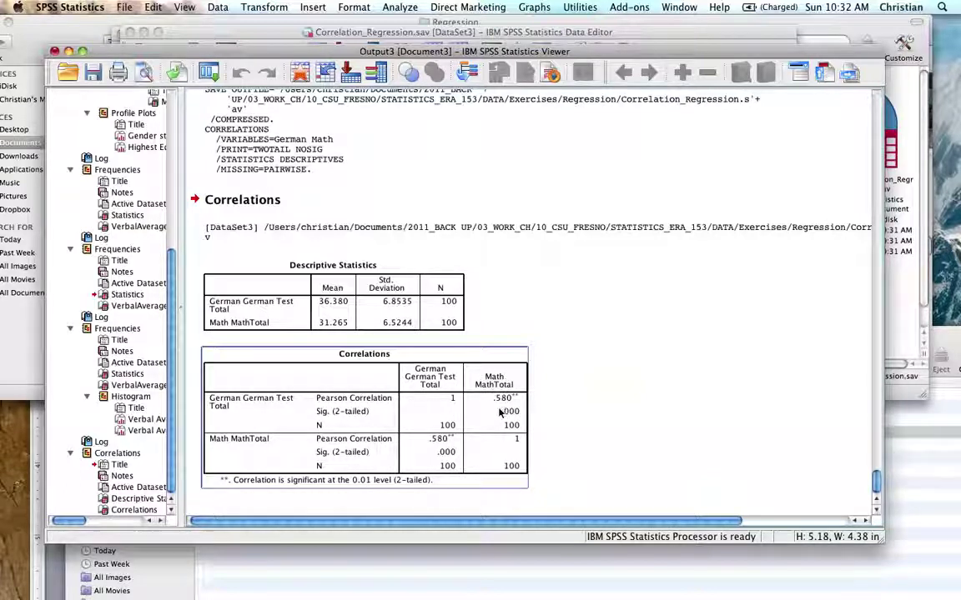
click(535, 417)
click(515, 422)
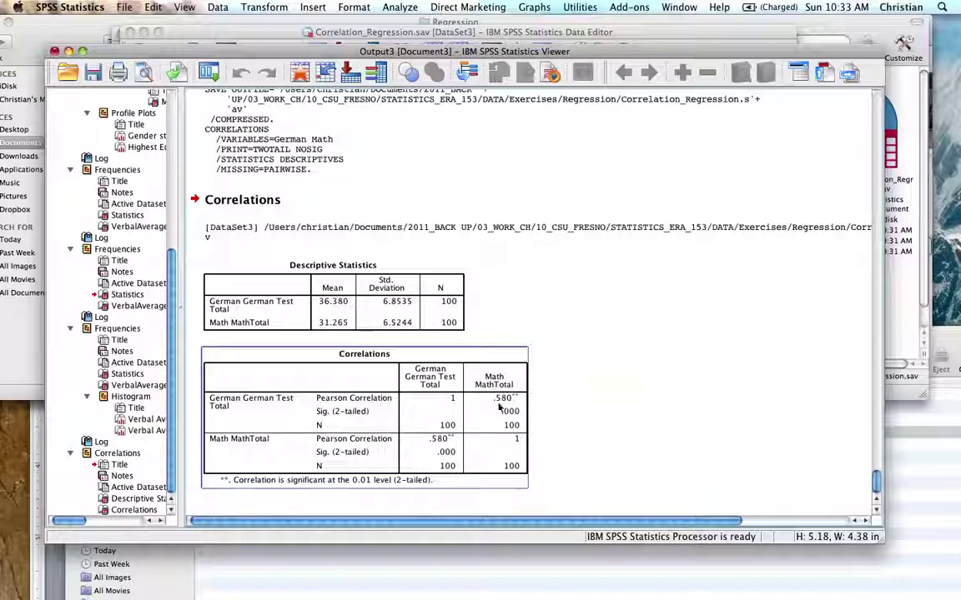
click(445, 167)
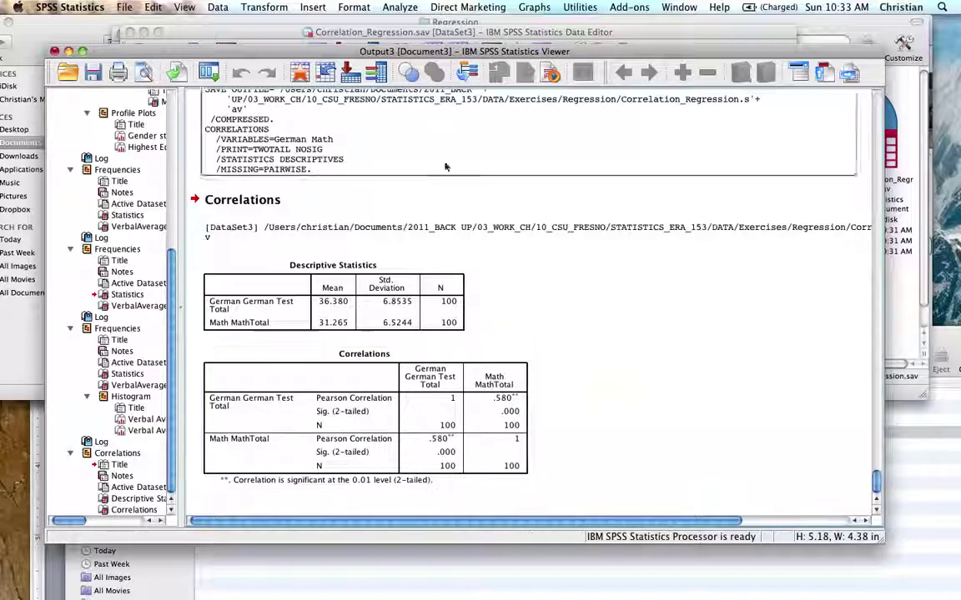
Rerun the bivariate correlation with the Hope scale, Self-efficacy scale and Cognitive Ability Test added to the German and Math variables.
click(399, 7)
mouse_move(467, 112)
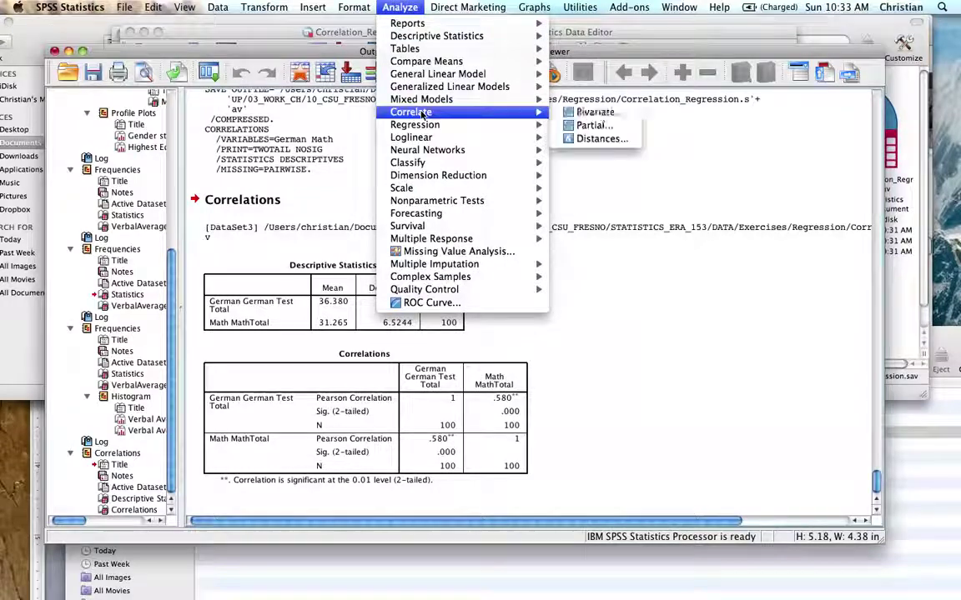
click(596, 120)
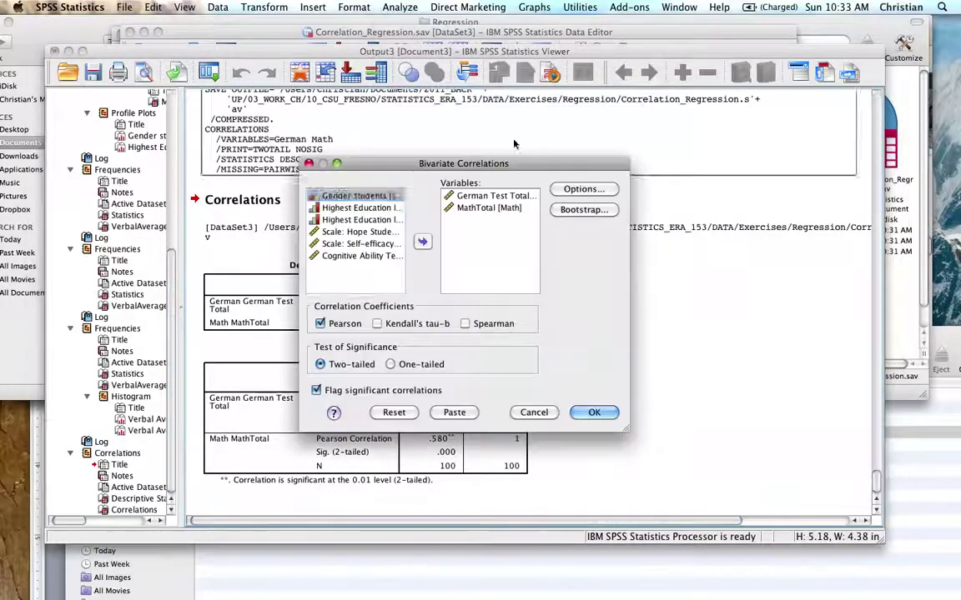
click(361, 233)
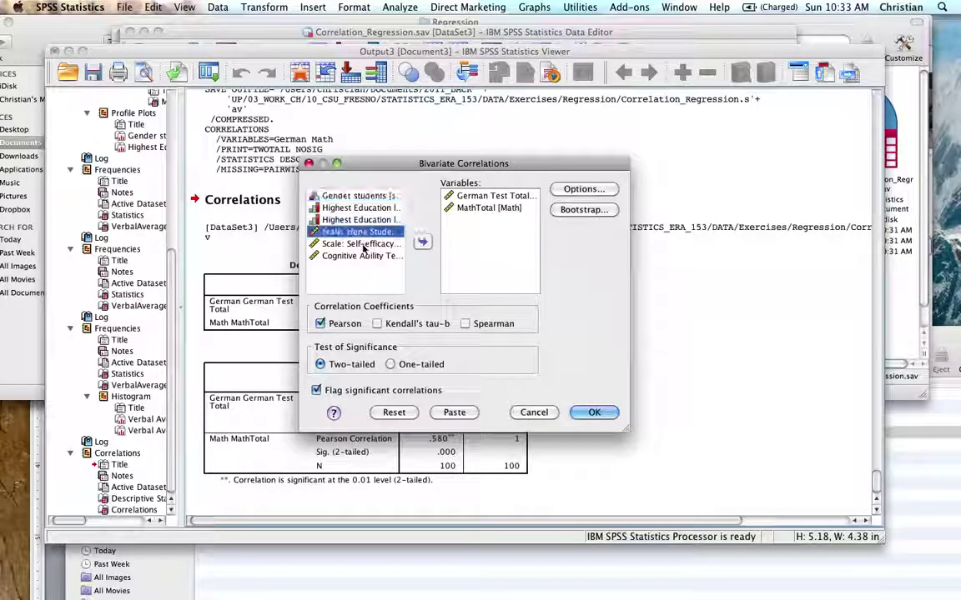
drag(361, 237, 355, 251)
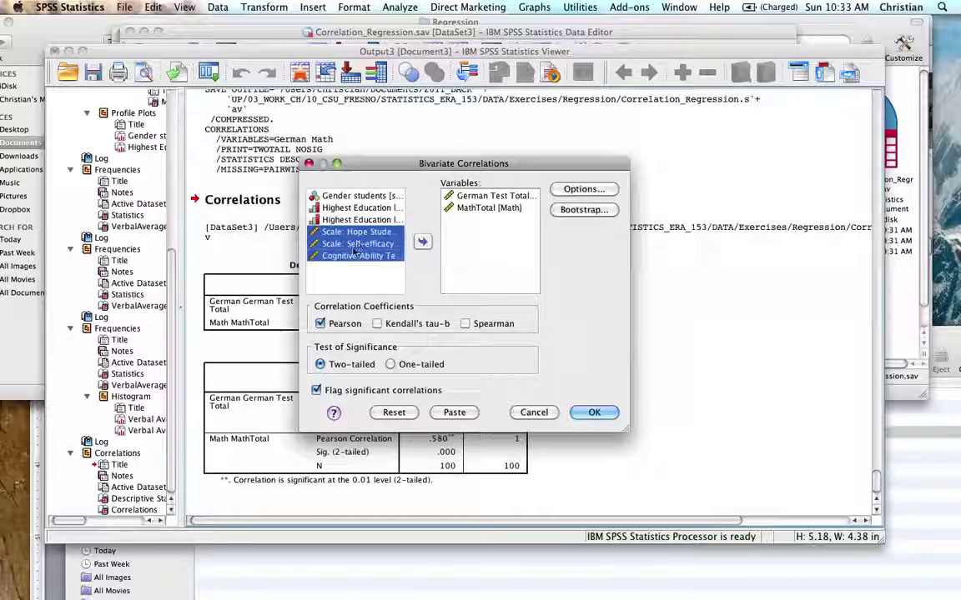
click(422, 241)
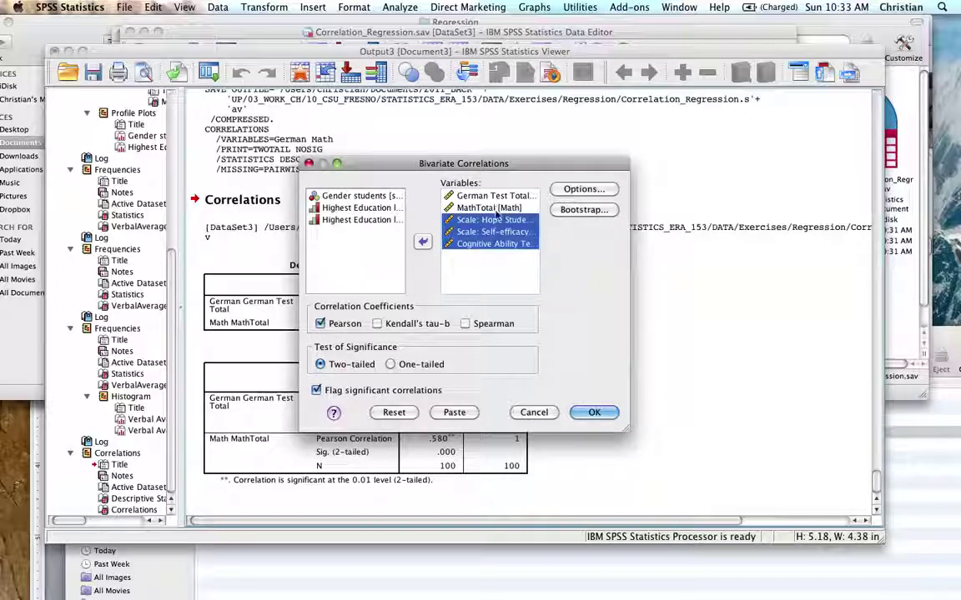
click(595, 412)
scroll(412, 421, down, 3)
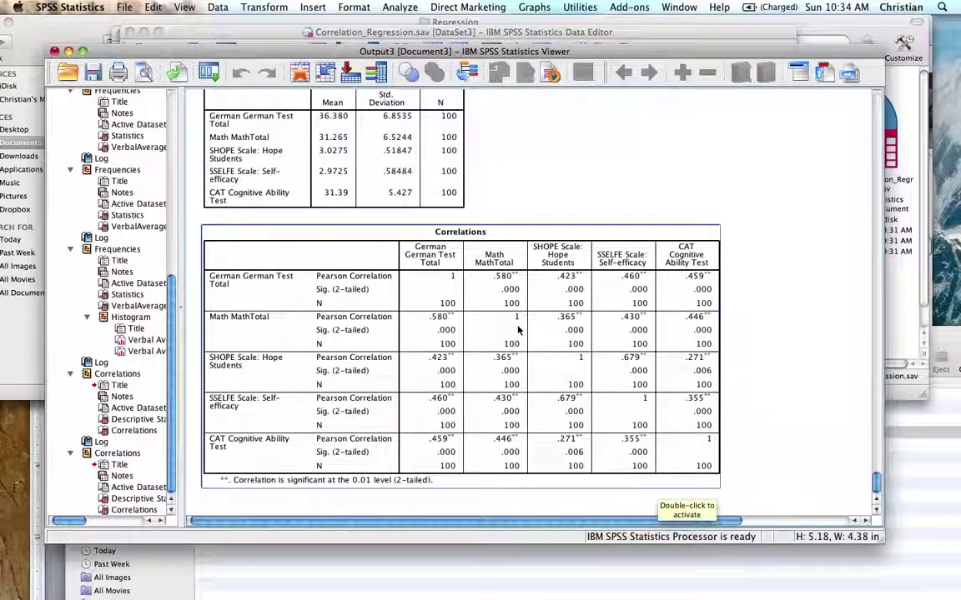
key(super+Tab)
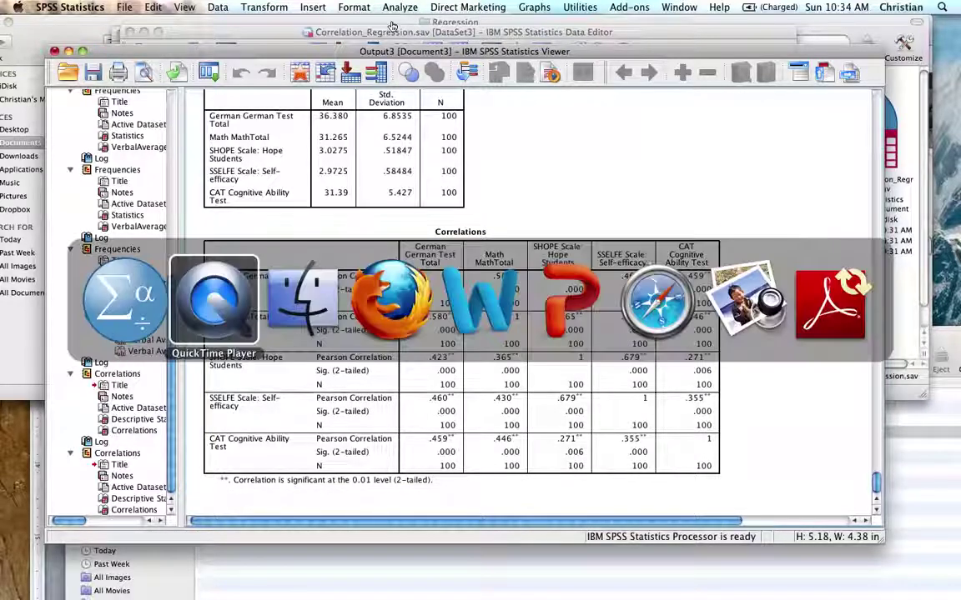